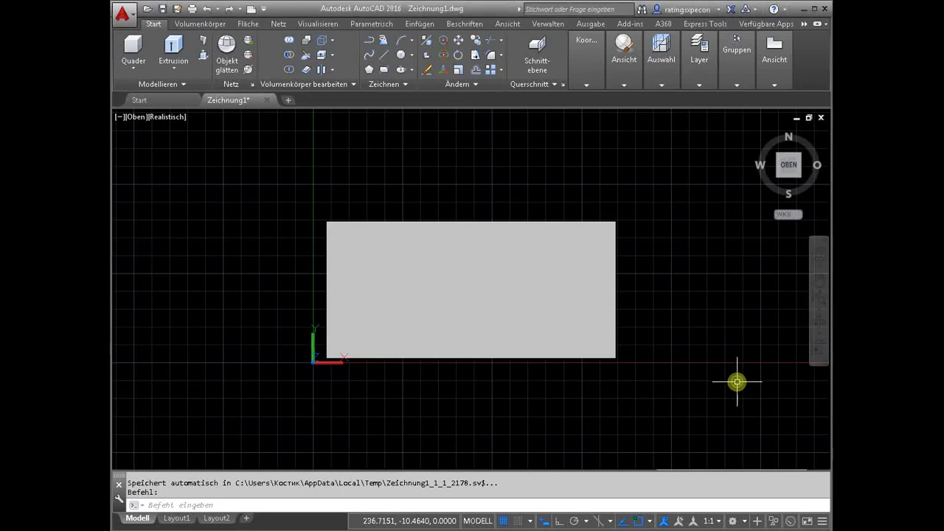
Define a three-point UCS: origin right of the grey rectangle, then X-axis and XY-plane points
{"action": "left_click", "coordinate": [586, 85]}
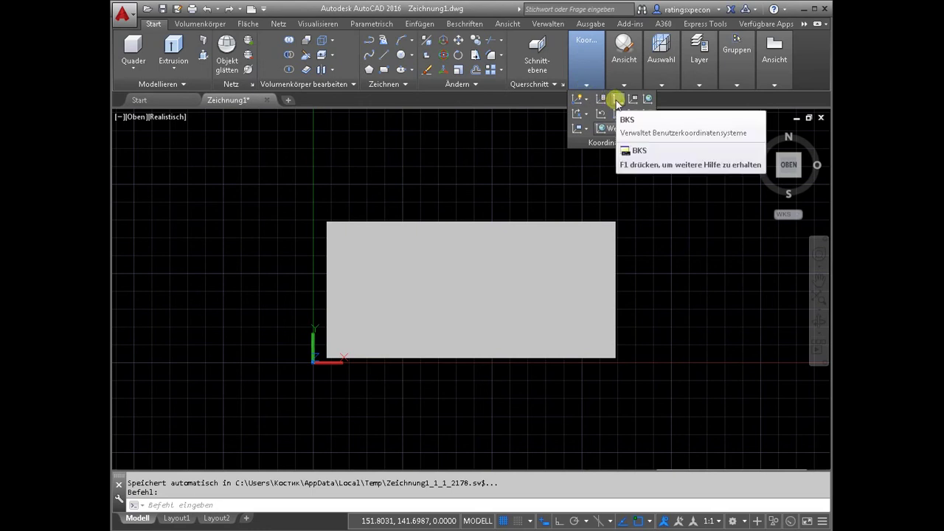
{"action": "left_click", "coordinate": [617, 100]}
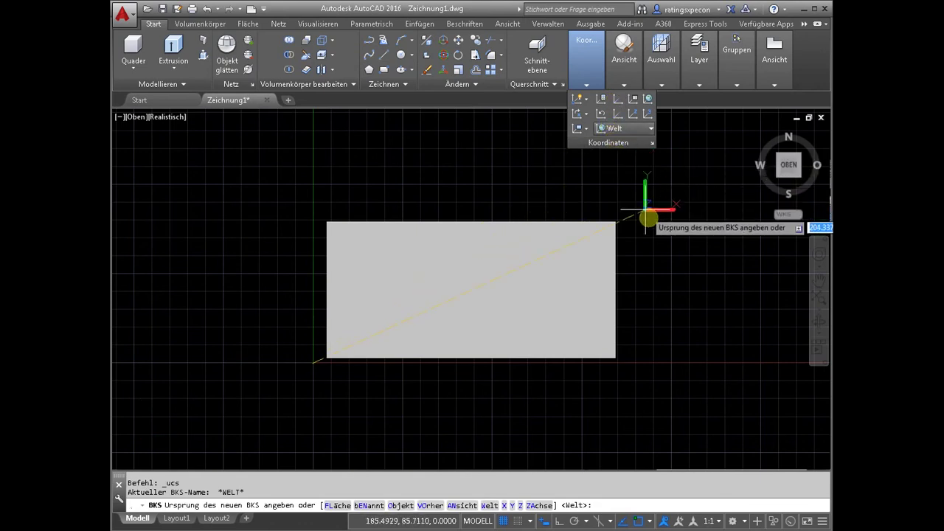
{"action": "left_click", "coordinate": [664, 262]}
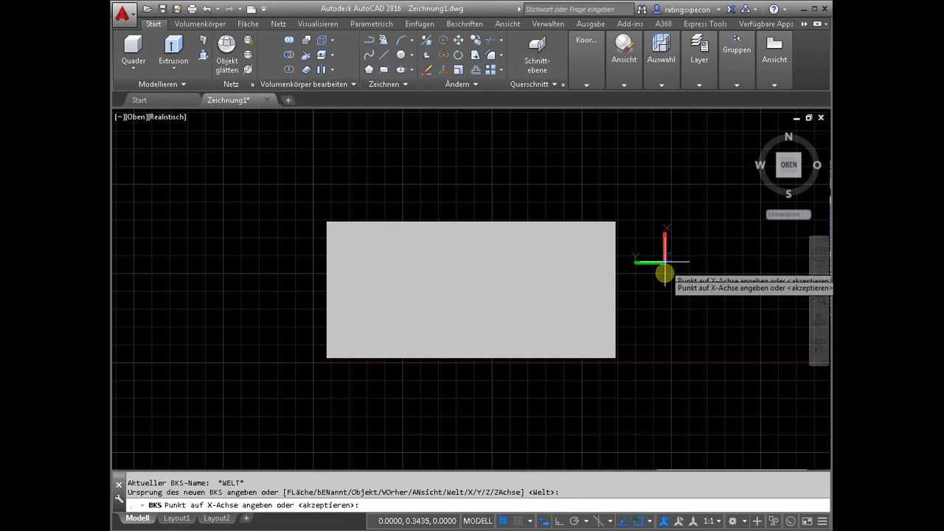
{"action": "left_click", "coordinate": [709, 271]}
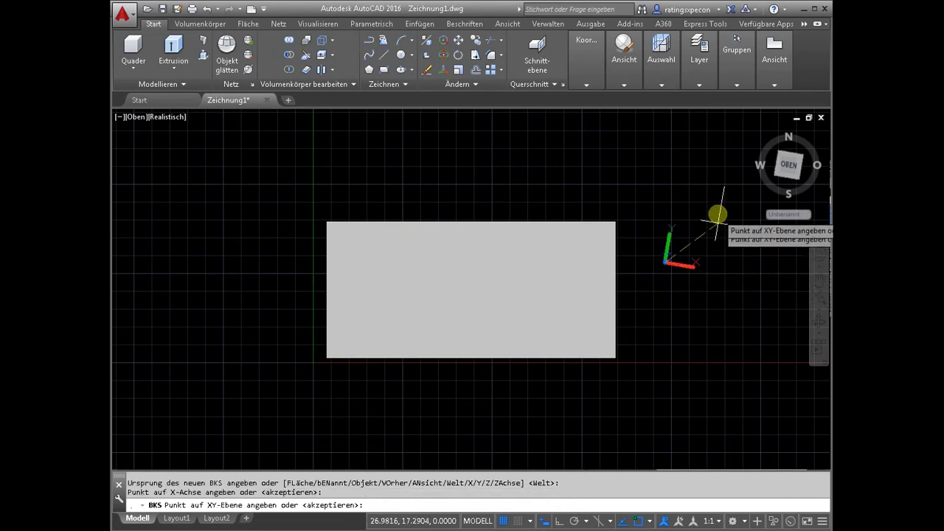
{"action": "left_click", "coordinate": [677, 166]}
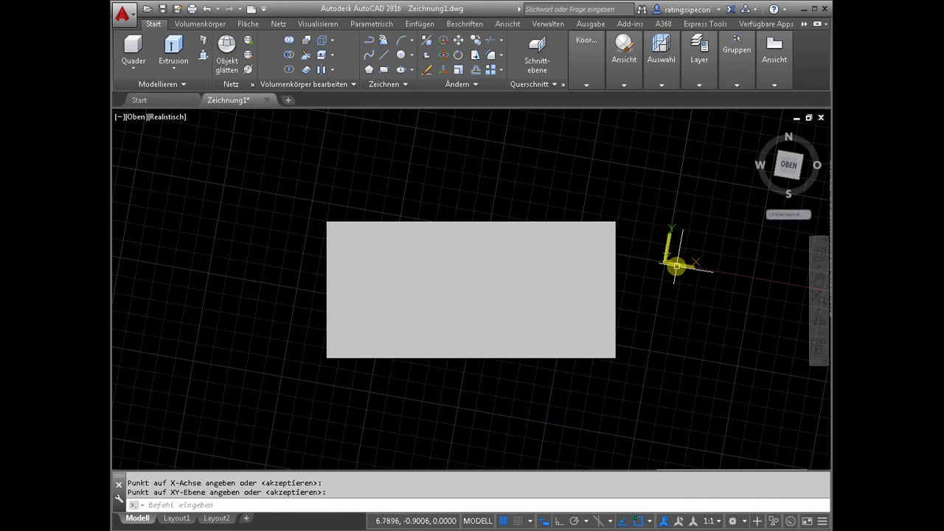
Drag the UCS icon's X-axis grip so the X axis points about 45° up-right
{"action": "left_click", "coordinate": [677, 266]}
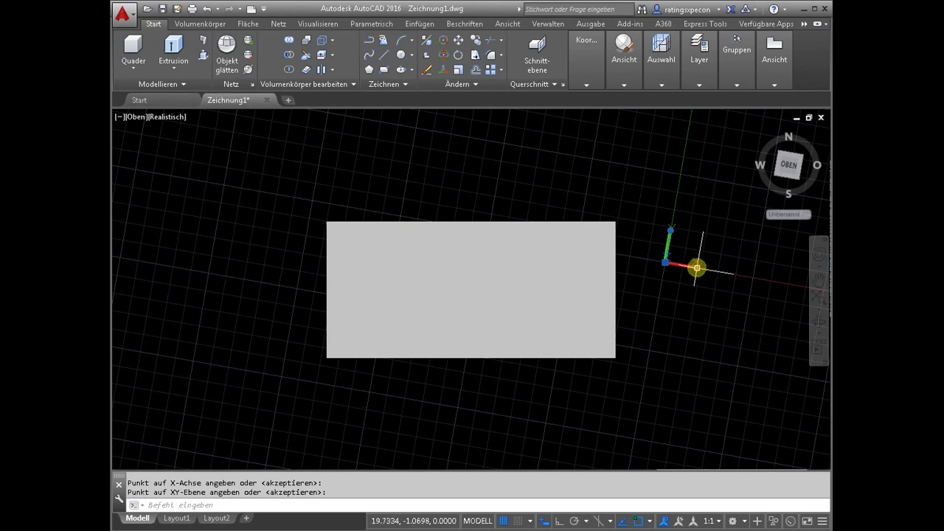
{"action": "left_click", "coordinate": [697, 268]}
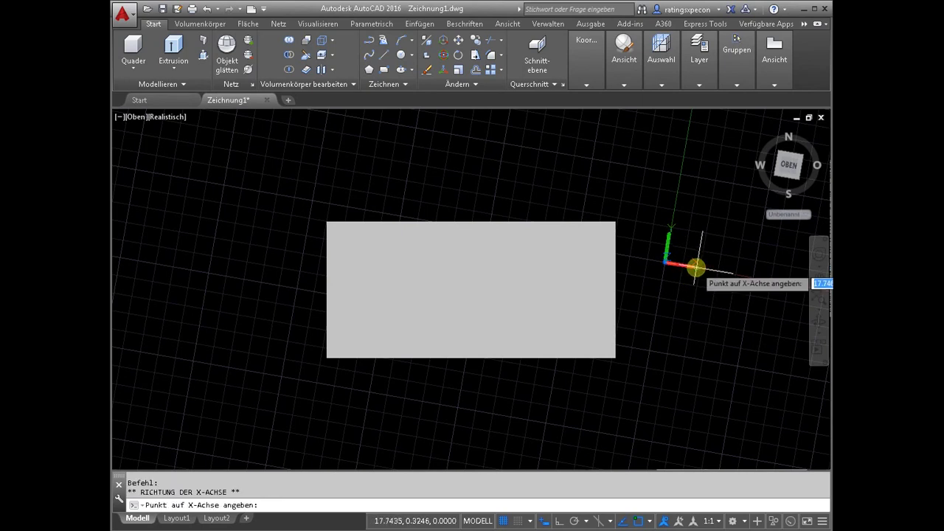
{"action": "left_click", "coordinate": [708, 224]}
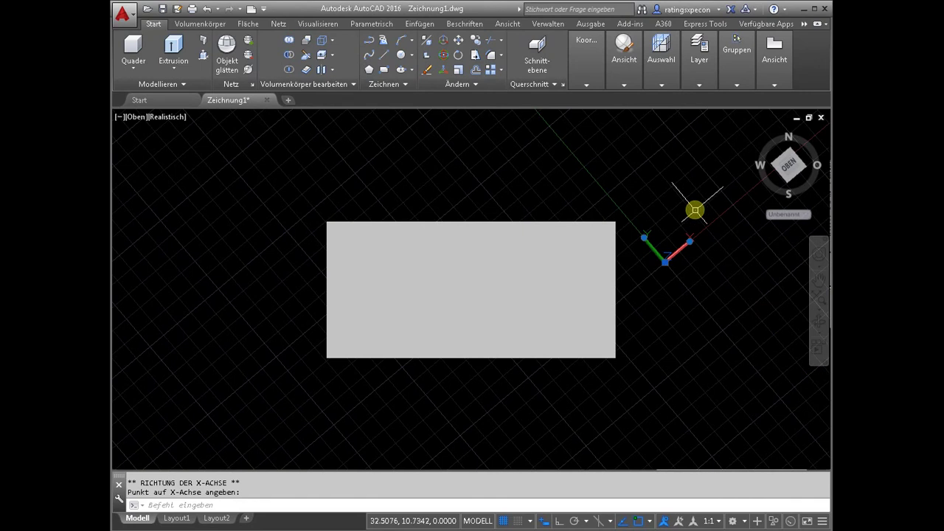
{"action": "left_click", "coordinate": [586, 86]}
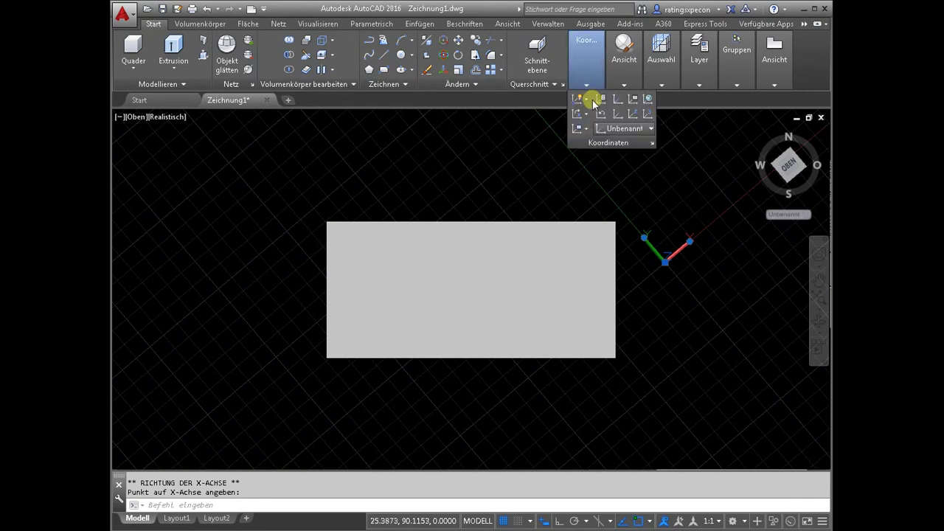
Reset the UCS to World and view the grey box from the southwest isometric corner
{"action": "left_click", "coordinate": [647, 100]}
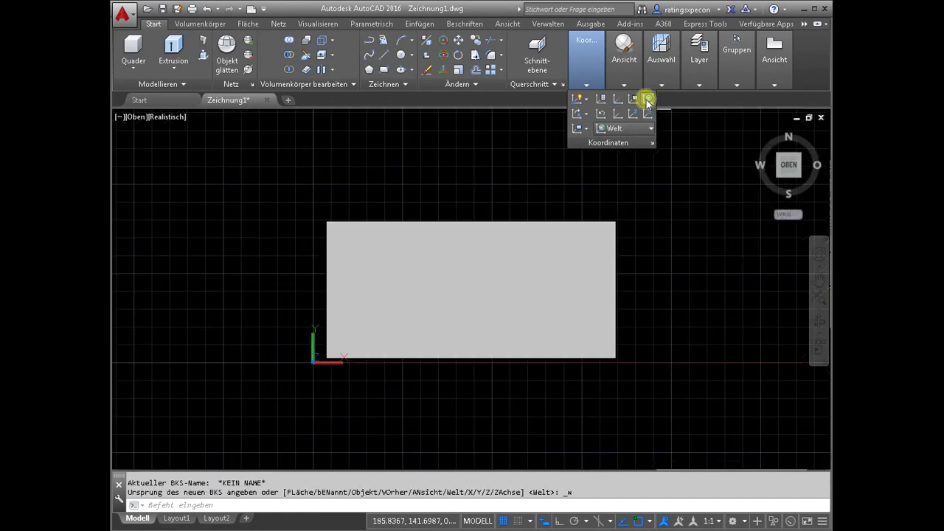
{"action": "left_click", "coordinate": [742, 175]}
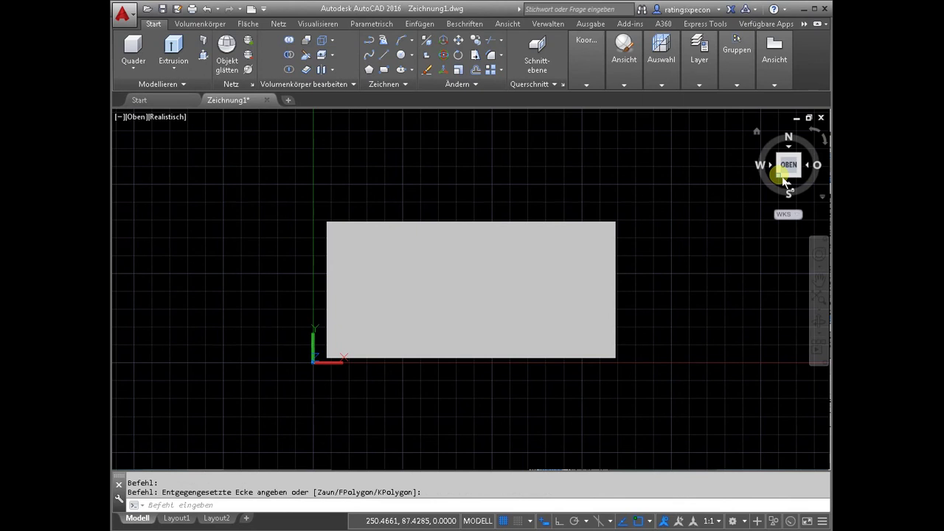
{"action": "left_click", "coordinate": [780, 176]}
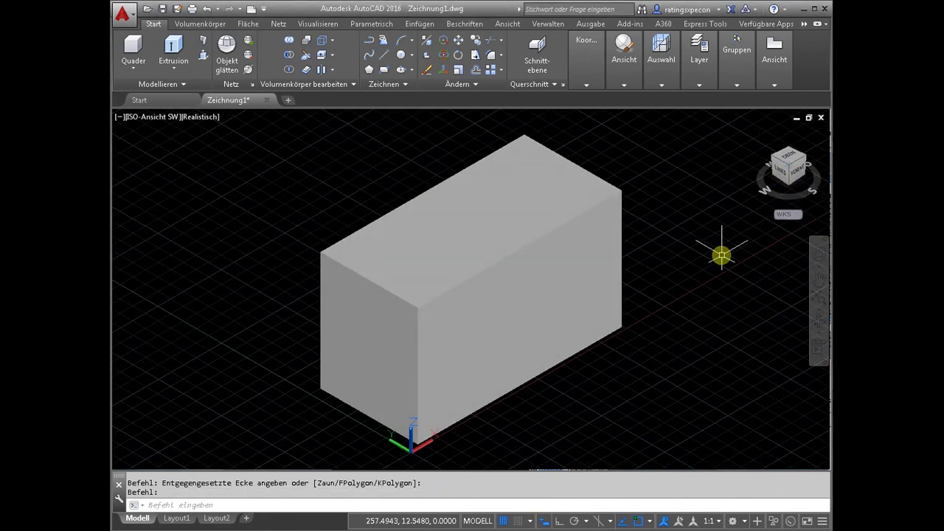
{"action": "left_click", "coordinate": [592, 86]}
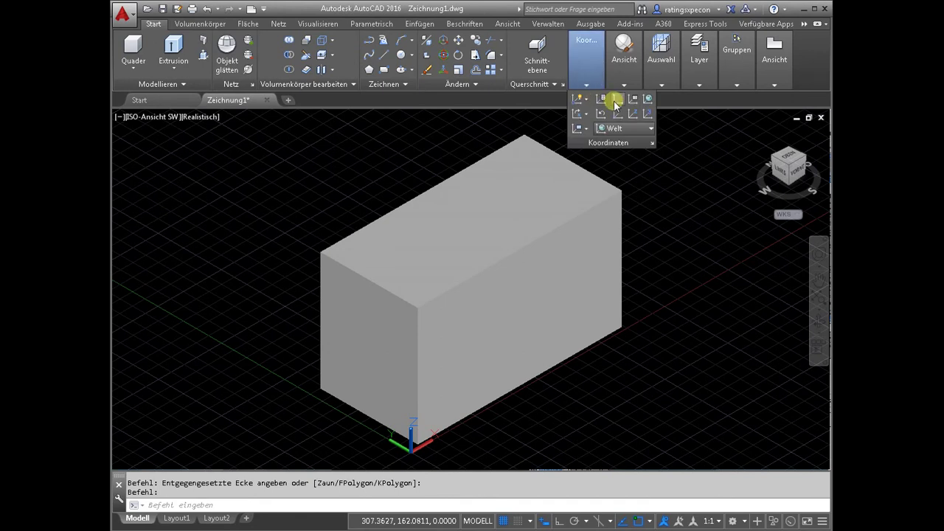
{"action": "left_click", "coordinate": [616, 100]}
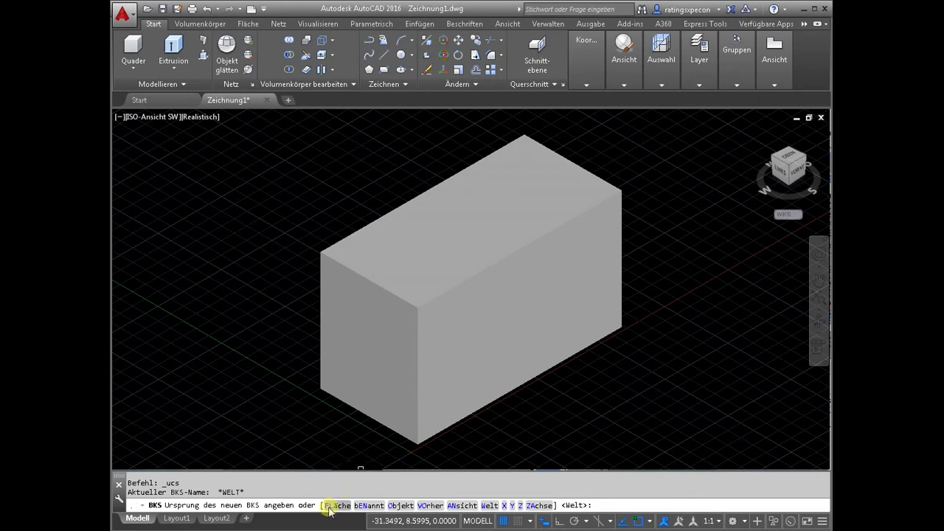
{"action": "left_click", "coordinate": [332, 506]}
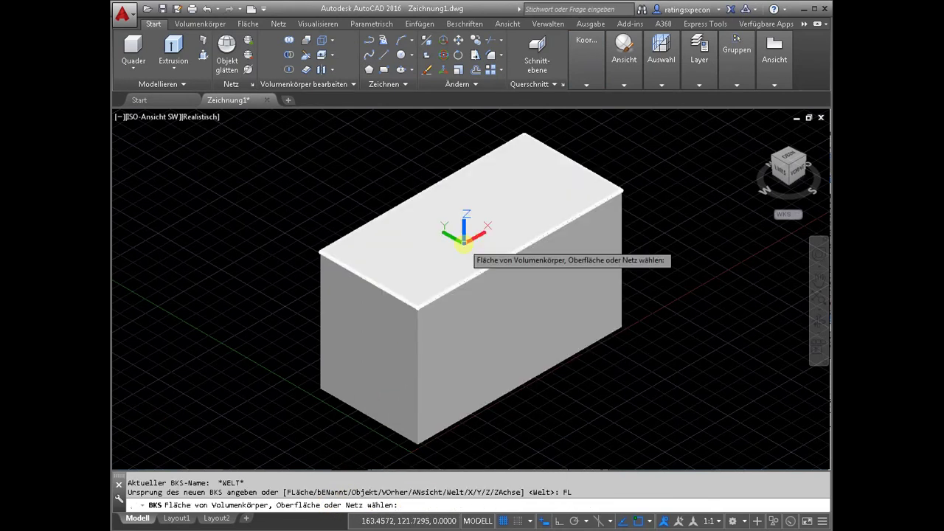
{"action": "left_click", "coordinate": [465, 245]}
{"action": "key", "text": "Return"}
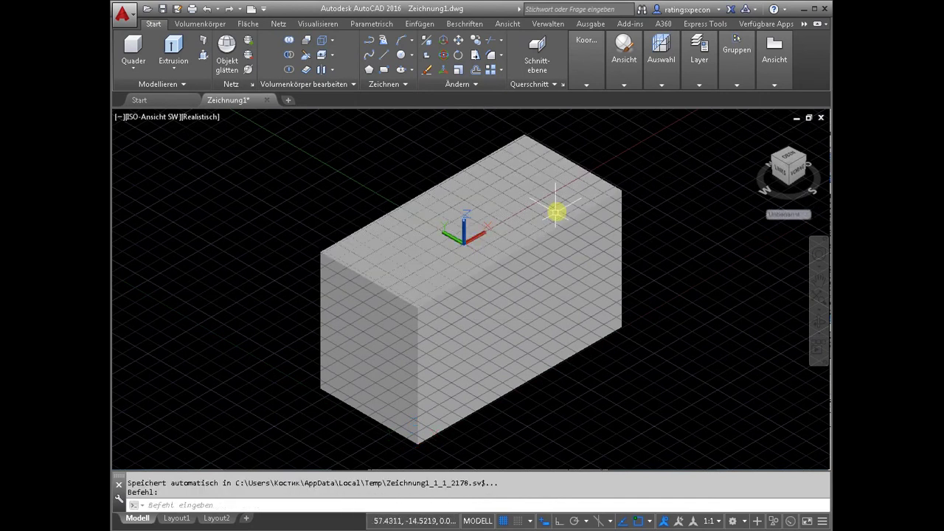
{"action": "left_click", "coordinate": [584, 86]}
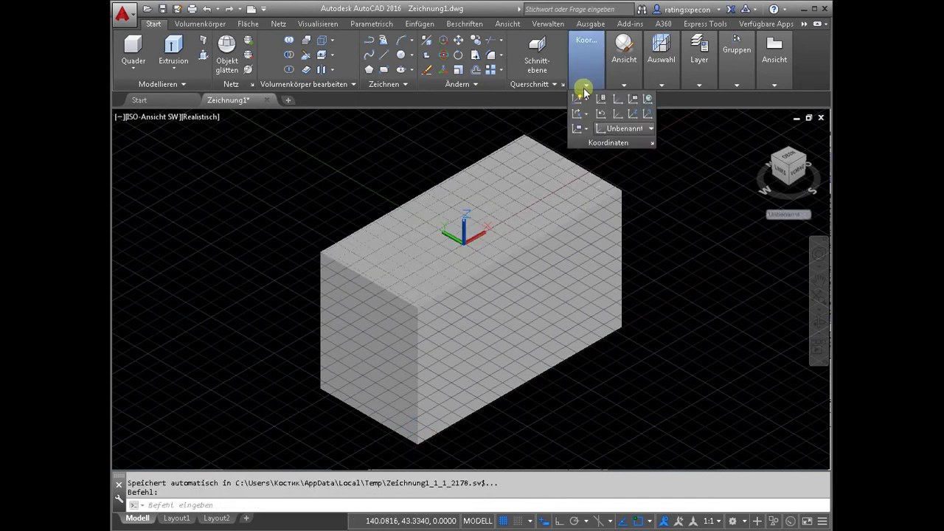
{"action": "left_click", "coordinate": [648, 99]}
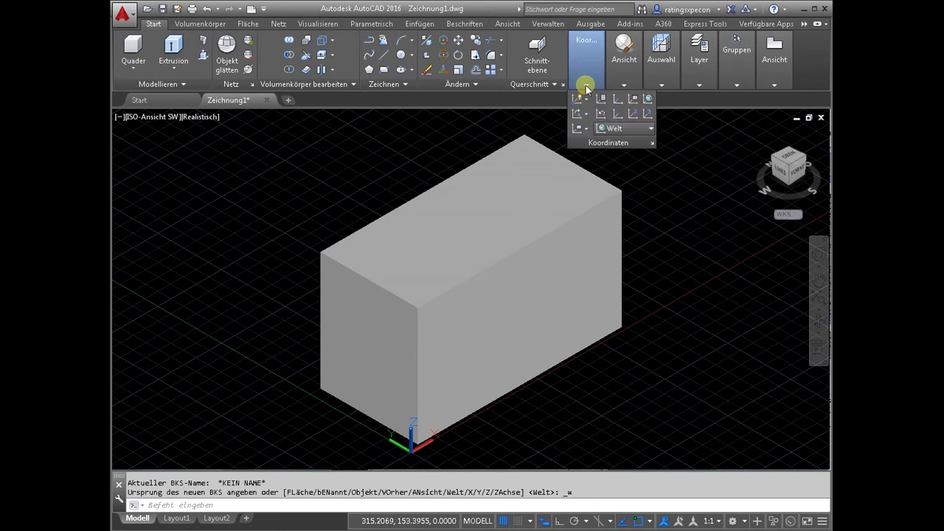
Align the UCS to the box using the Object option, then restart the UCS command
{"action": "key", "text": "Escape"}
{"action": "key", "text": "Escape"}
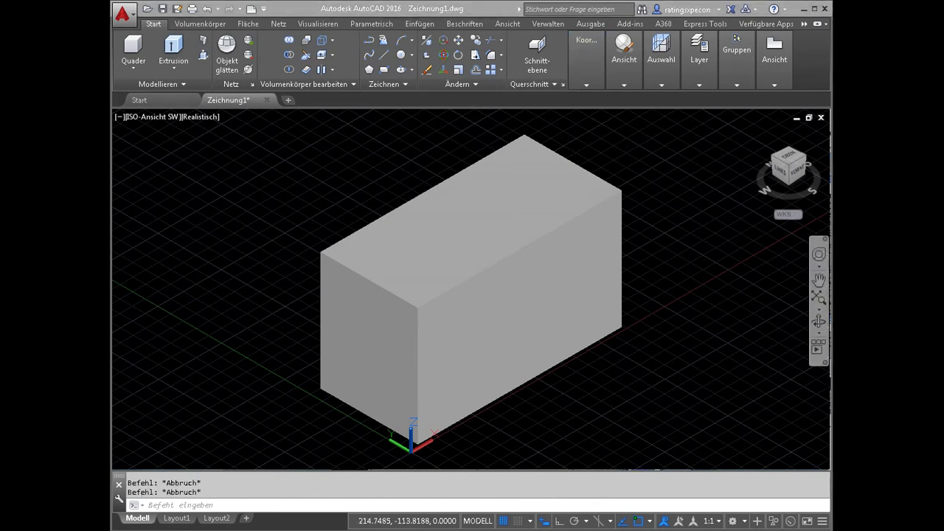
{"action": "mouse_move", "coordinate": [616, 98]}
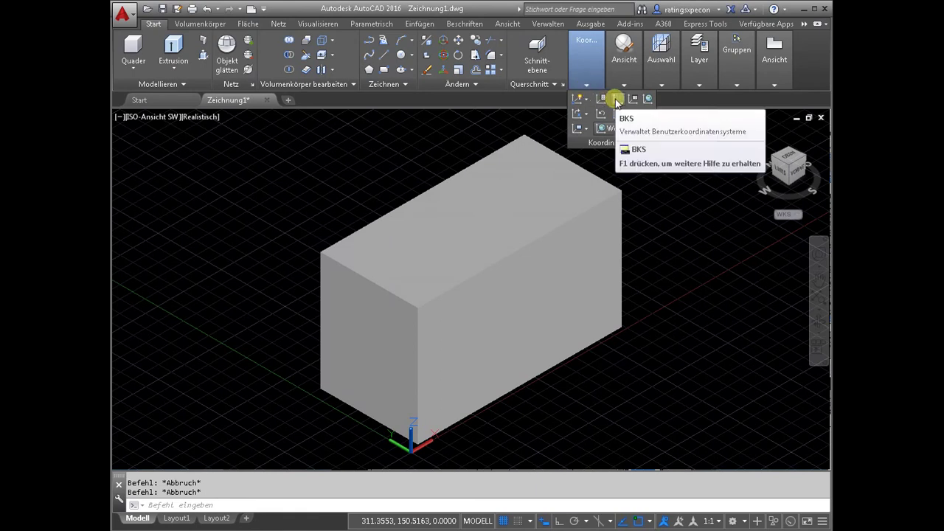
{"action": "left_click", "coordinate": [616, 100]}
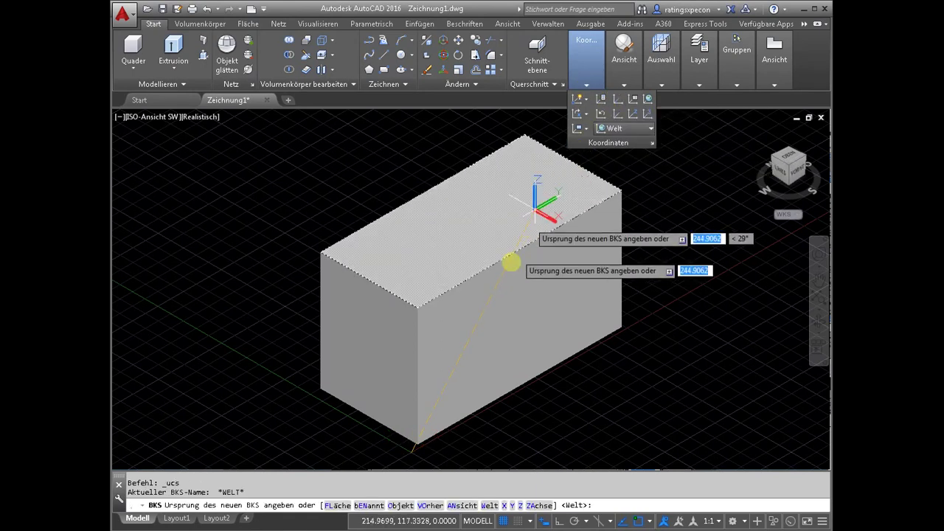
{"action": "left_click", "coordinate": [398, 506]}
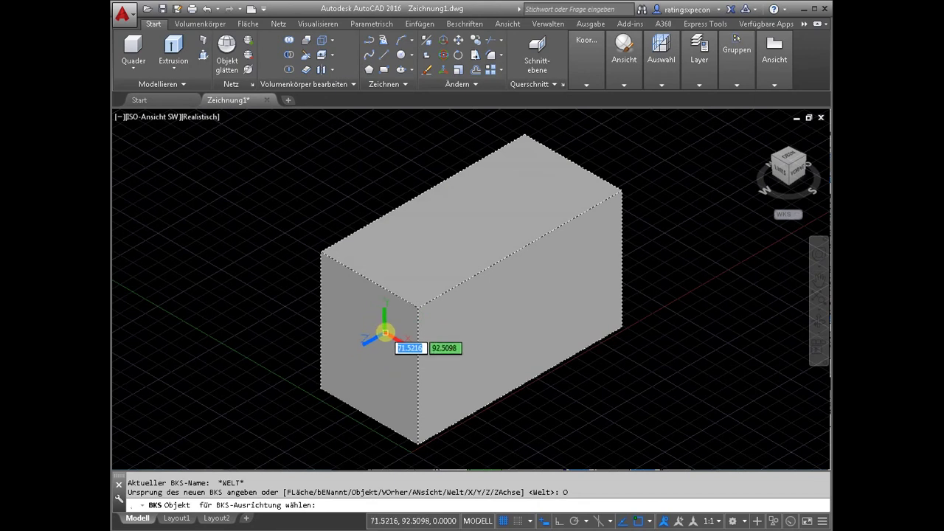
{"action": "left_click", "coordinate": [426, 265]}
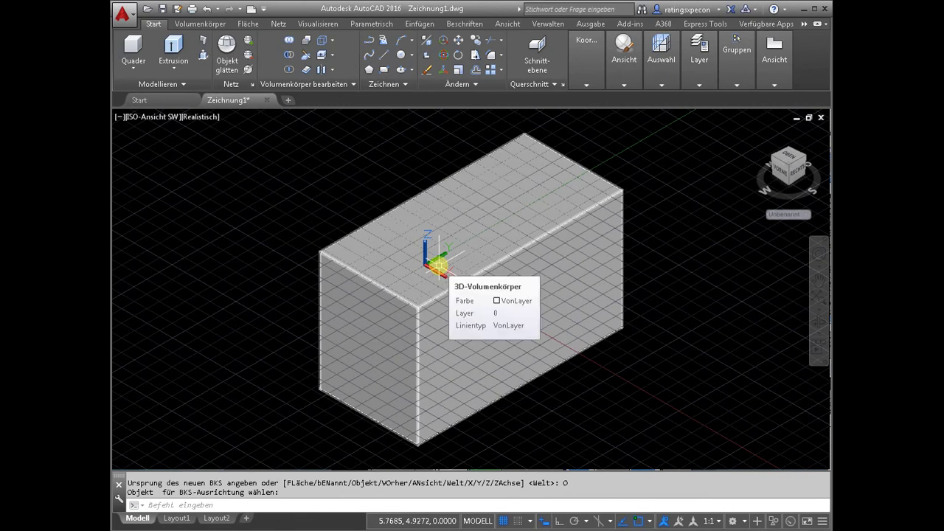
{"action": "left_click", "coordinate": [587, 86]}
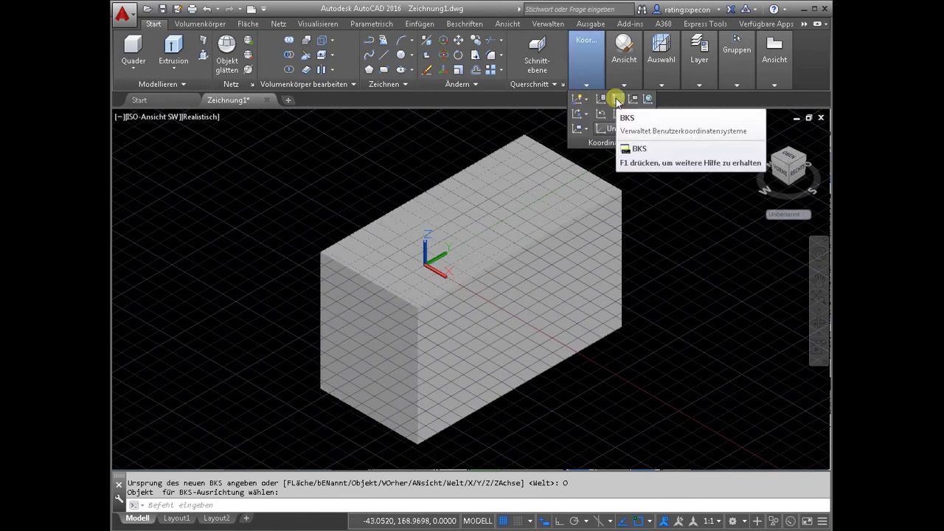
{"action": "left_click", "coordinate": [616, 98]}
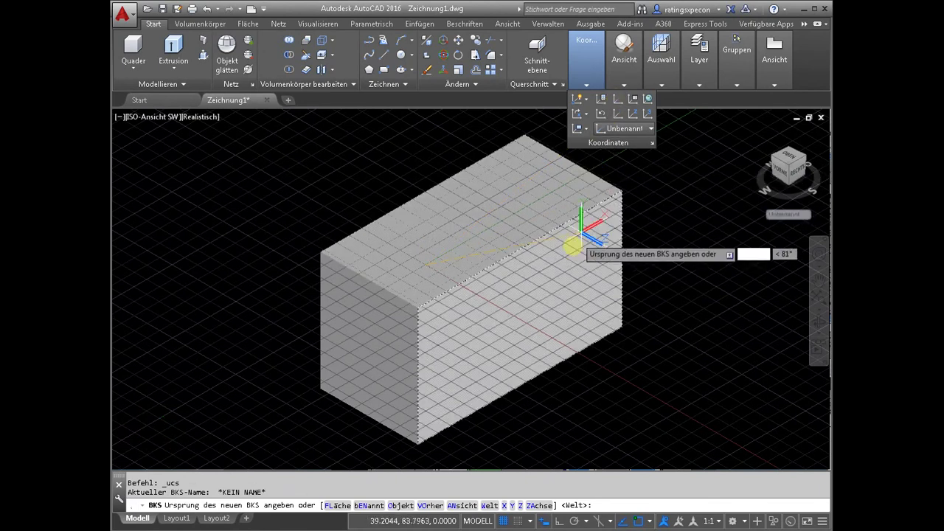
Set the UCS to the View option and orbit the box slightly with the SteeringWheel
{"action": "left_click", "coordinate": [462, 505]}
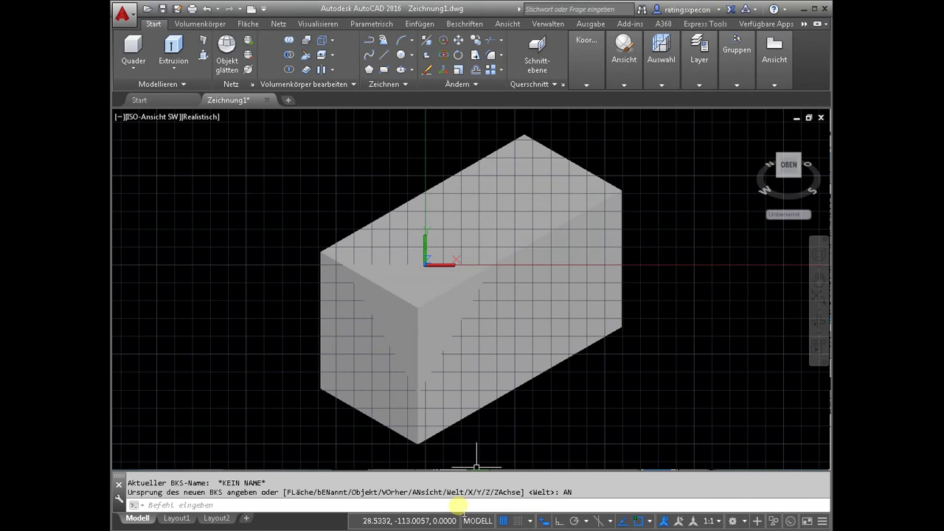
{"action": "left_click", "coordinate": [819, 256]}
{"action": "mouse_move", "coordinate": [658, 351]}
{"action": "left_mouse_down"}
{"action": "mouse_move", "coordinate": [717, 244]}
{"action": "mouse_move", "coordinate": [659, 359]}
{"action": "left_mouse_up"}
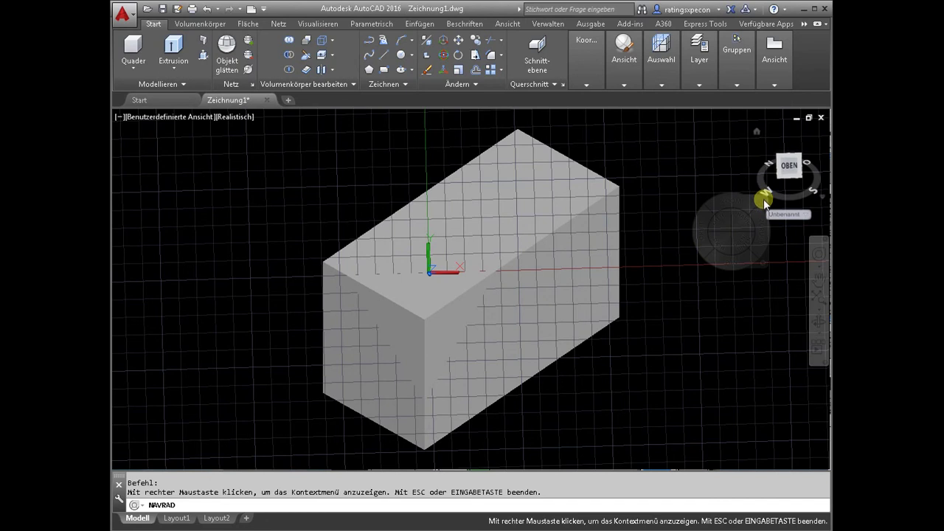
{"action": "left_click", "coordinate": [681, 286]}
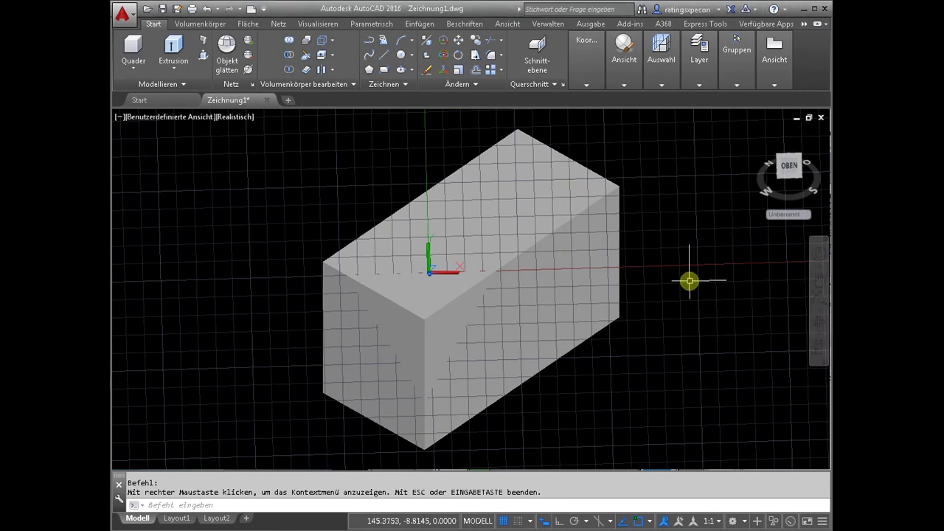
{"action": "left_click", "coordinate": [579, 88]}
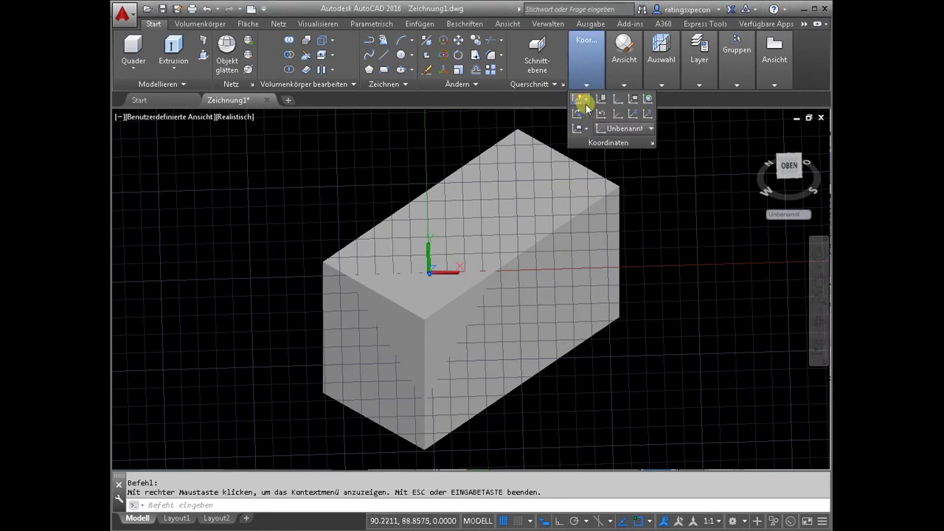
Reset the UCS to World, then use the X option with a 350° rotation angle
{"action": "left_click", "coordinate": [648, 99]}
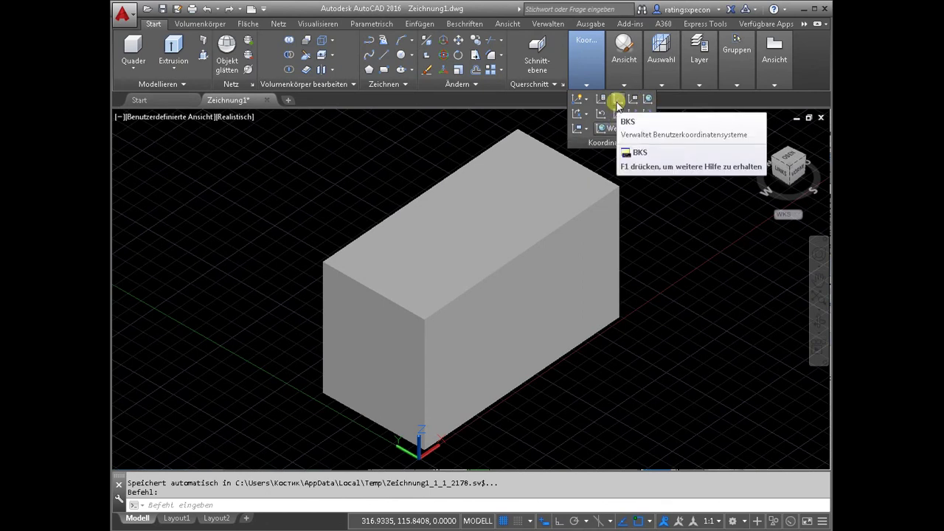
{"action": "left_click", "coordinate": [616, 102]}
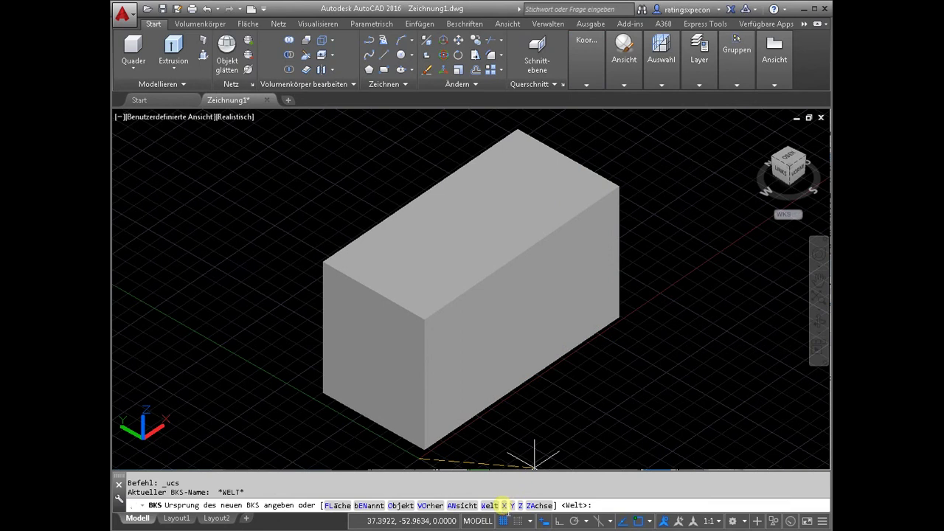
{"action": "left_click", "coordinate": [504, 505]}
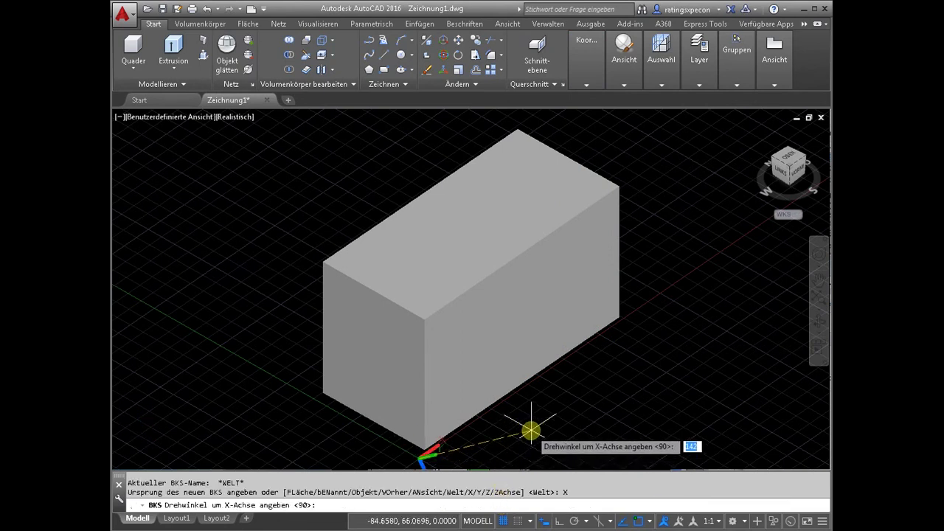
{"action": "scroll", "coordinate": [531, 429], "scroll_direction": "down", "scroll_amount": 1}
{"action": "scroll", "coordinate": [505, 445], "scroll_direction": "up", "scroll_amount": 4}
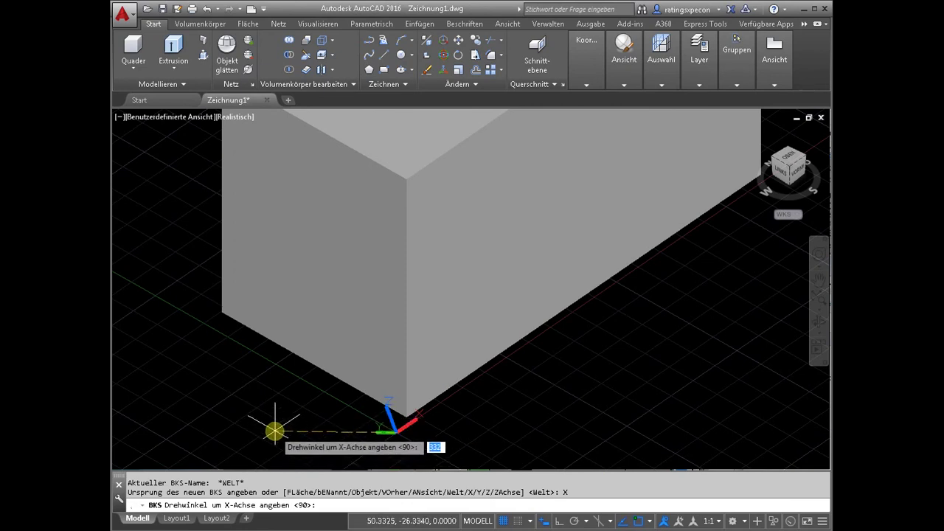
{"action": "type", "text": "350"}
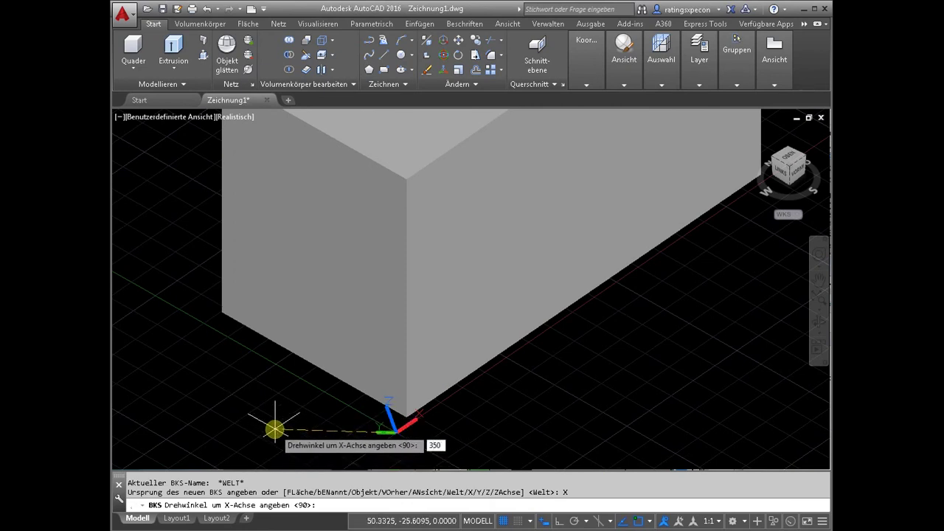
{"action": "key", "text": "Return"}
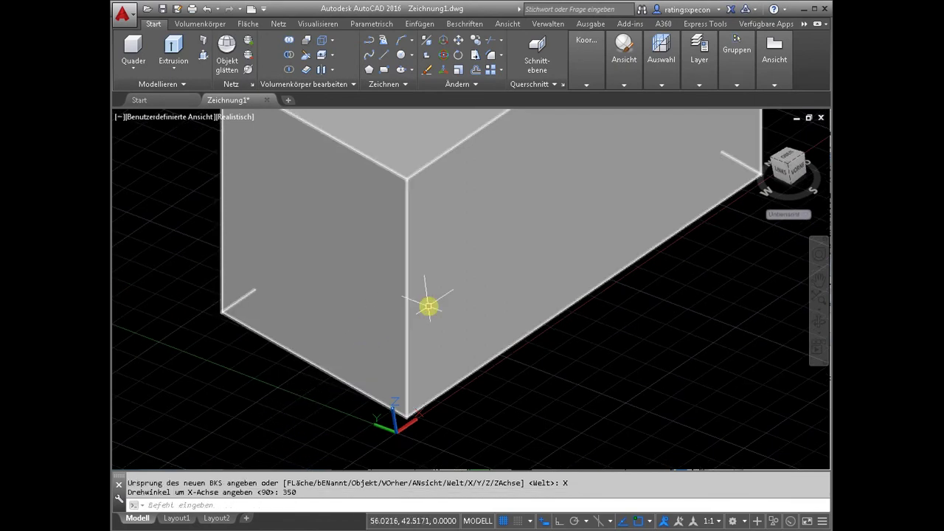
{"action": "left_click", "coordinate": [588, 86]}
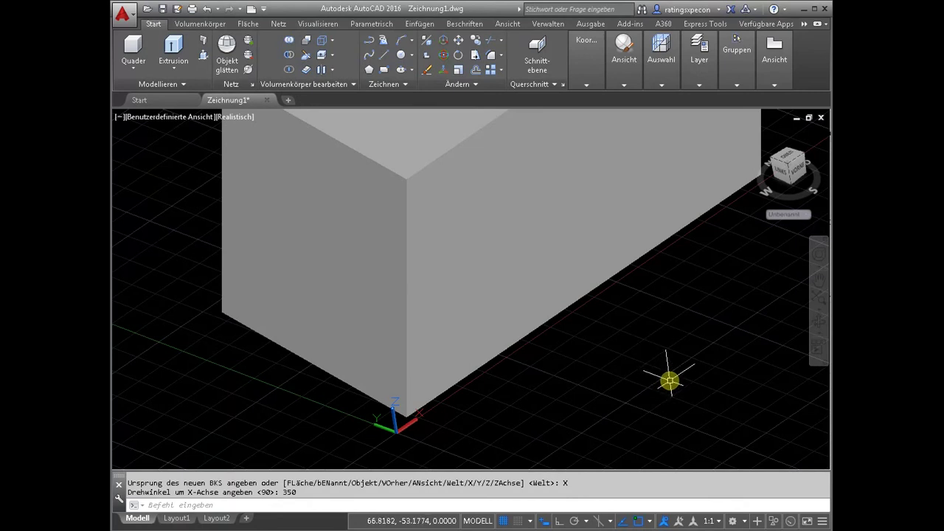
{"action": "left_click", "coordinate": [587, 87]}
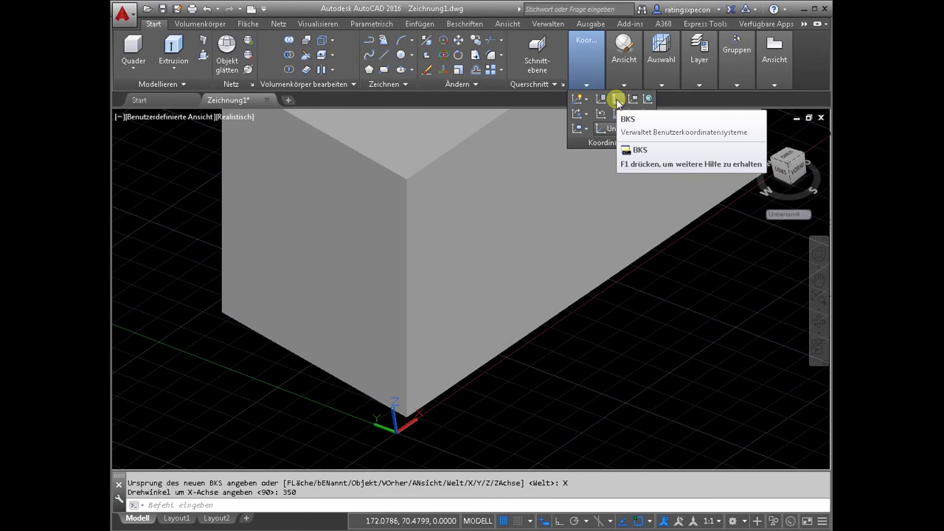
Use the ZAchse option: origin at the box's top corner, Z axis toward a picked point
{"action": "left_click", "coordinate": [616, 100]}
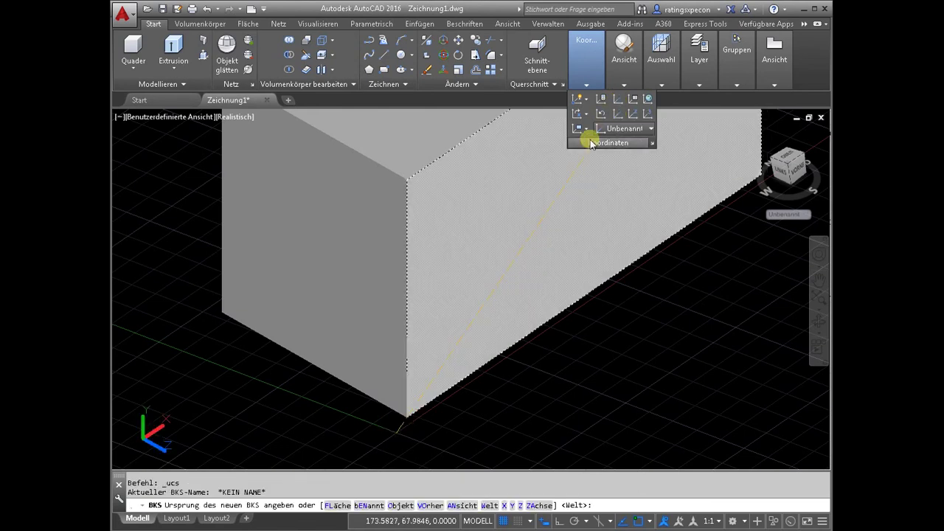
{"action": "left_click", "coordinate": [539, 505]}
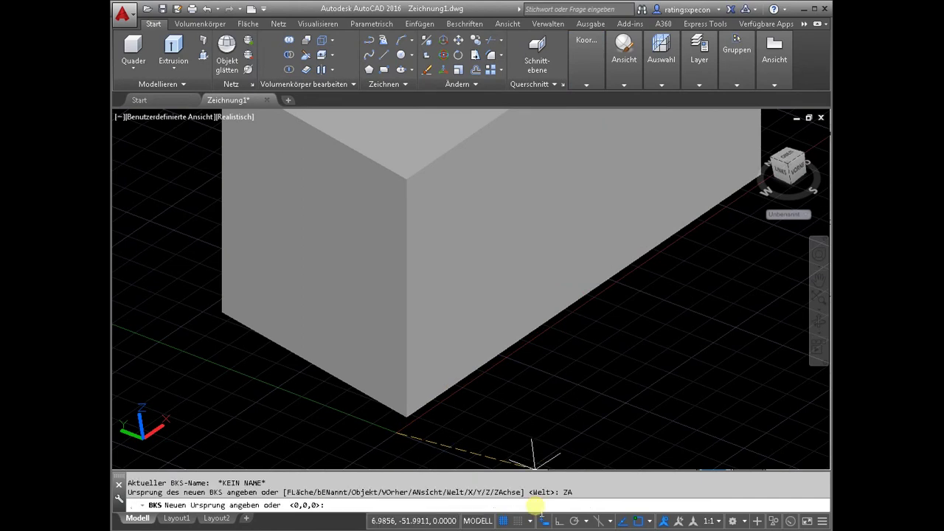
{"action": "scroll", "coordinate": [509, 413], "scroll_direction": "down", "scroll_amount": 3}
{"action": "scroll", "coordinate": [506, 407], "scroll_direction": "down", "scroll_amount": 2}
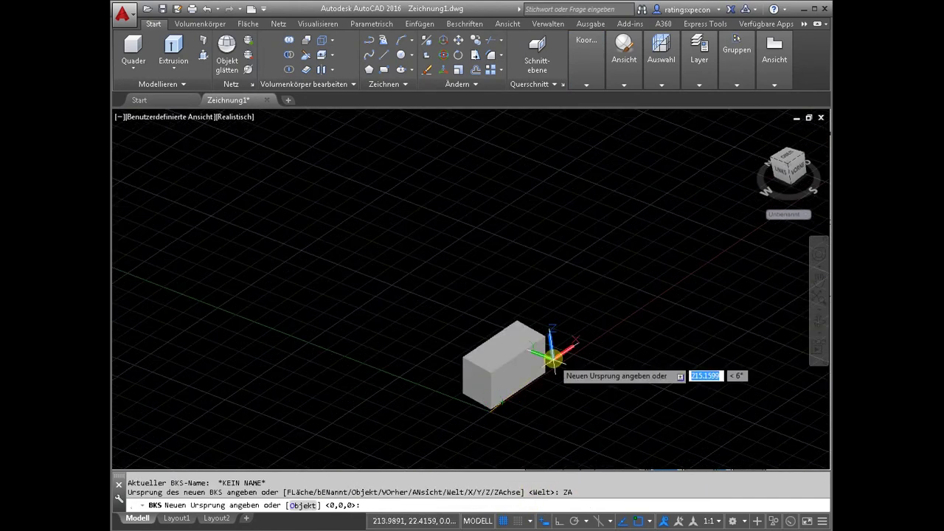
{"action": "scroll", "coordinate": [546, 346], "scroll_direction": "up", "scroll_amount": 5}
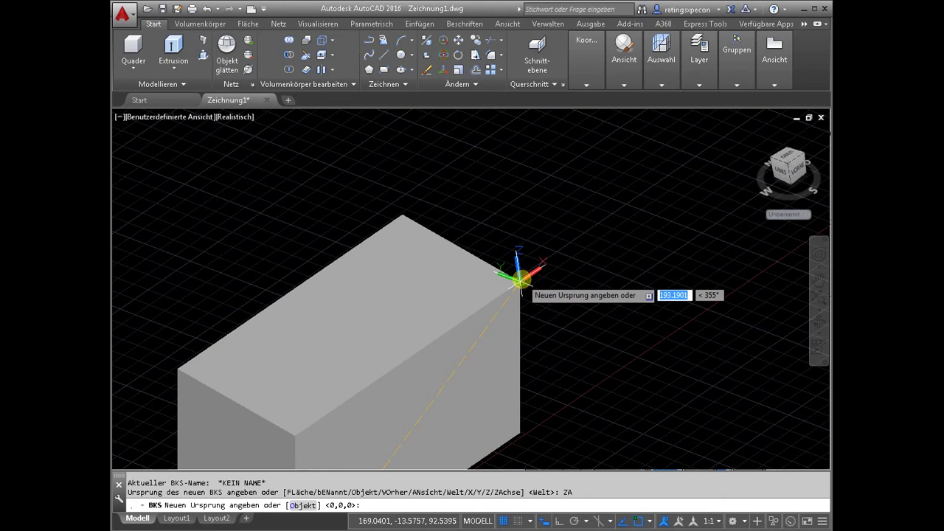
{"action": "left_click", "coordinate": [520, 279]}
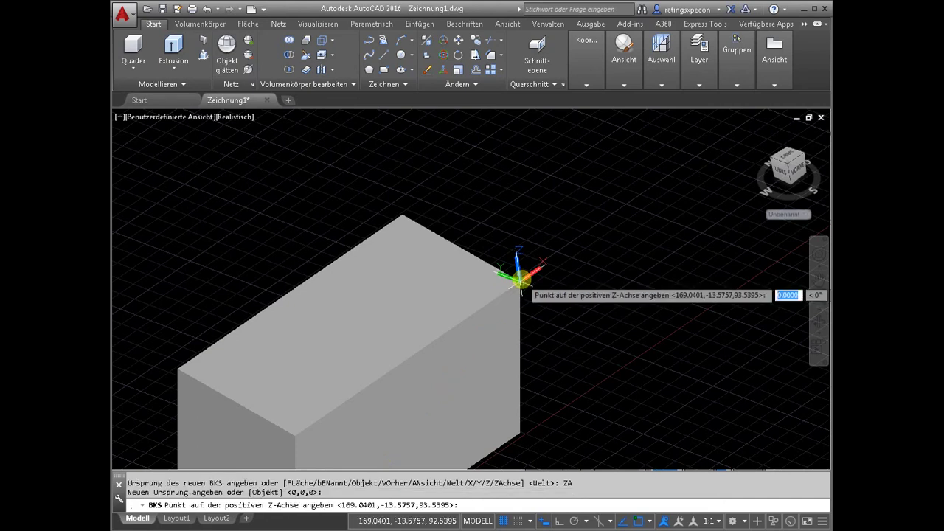
{"action": "left_click", "coordinate": [576, 240]}
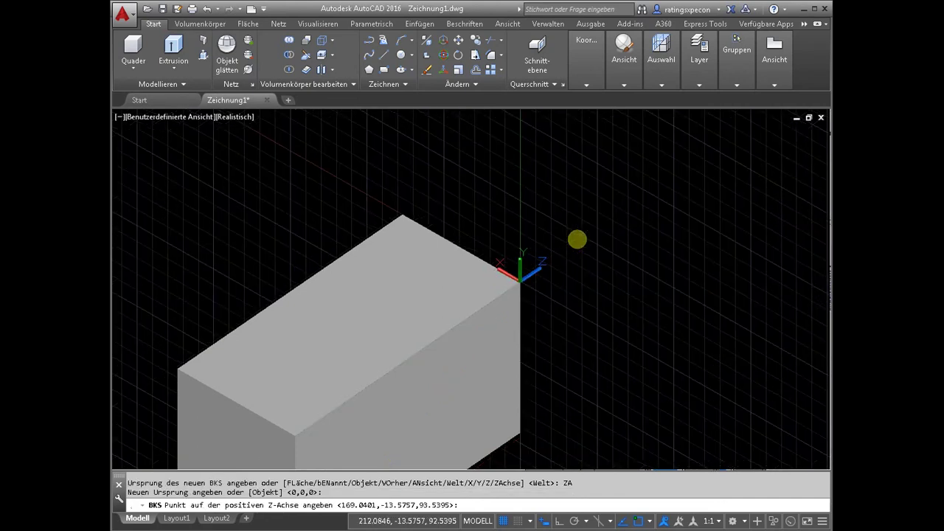